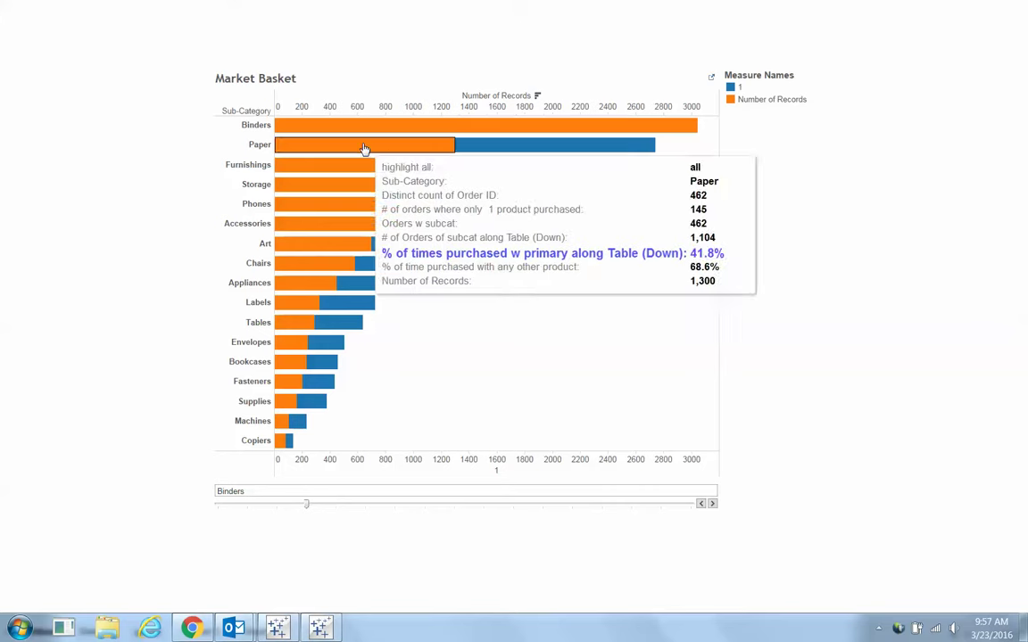
Move the Market Basket page slider from Binders to Art as the primary sub-category.
mouse_move(320, 126)
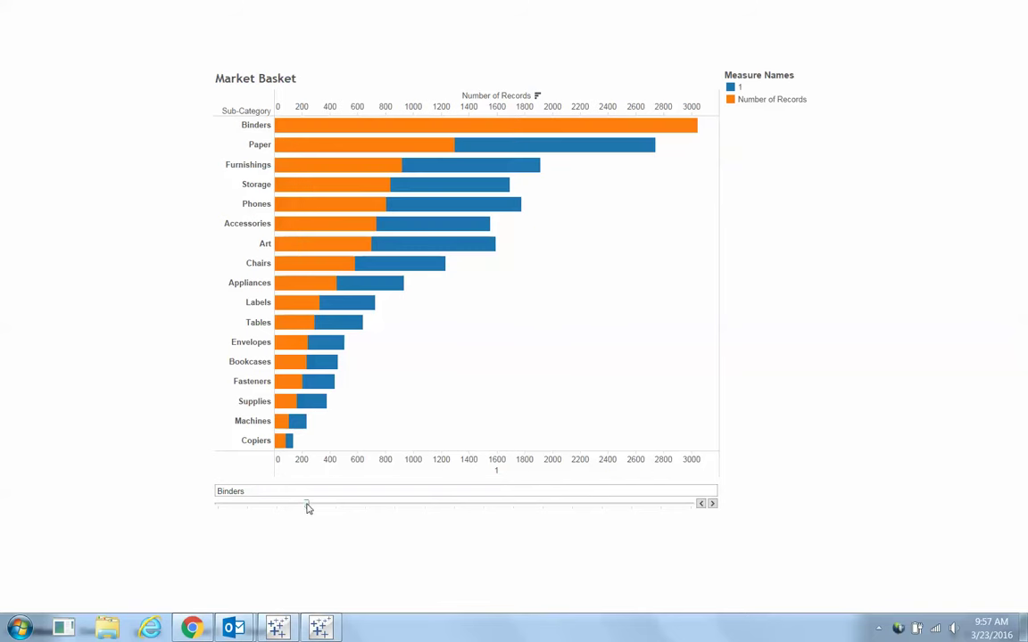
mouse_move(331, 149)
left_click_drag(306, 505, 278, 504)
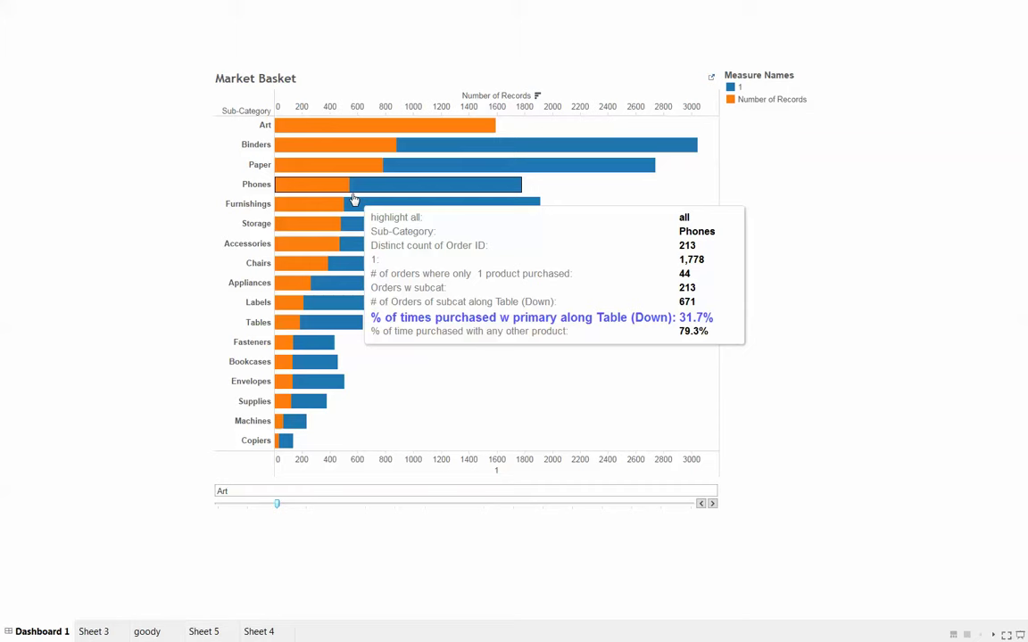
Exit presentation mode and switch to the Tableau - Book1 window.
mouse_move(314, 150)
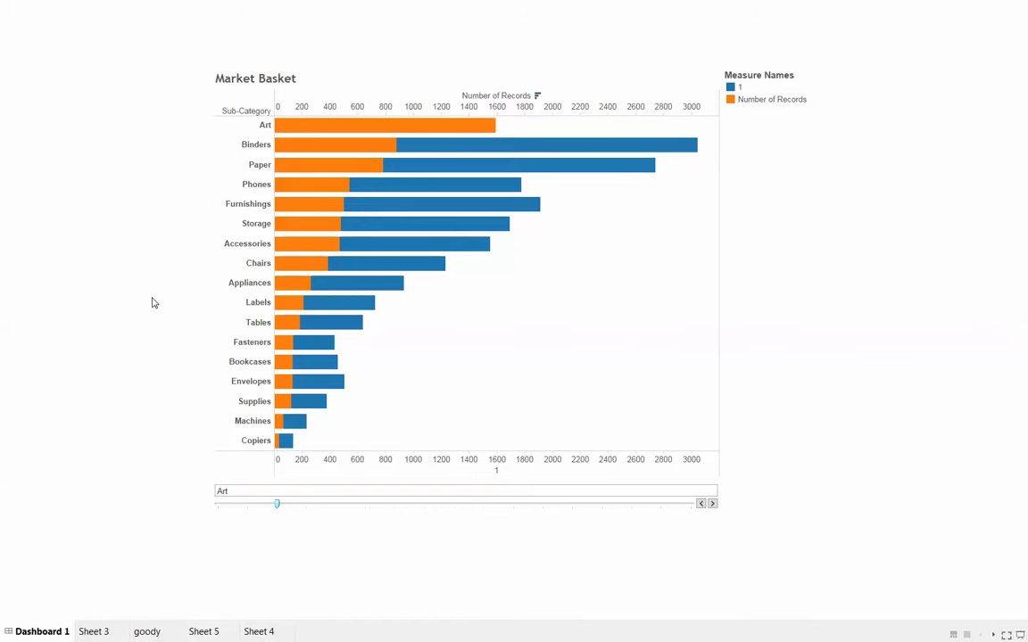
key("Escape")
key("alt+Tab")
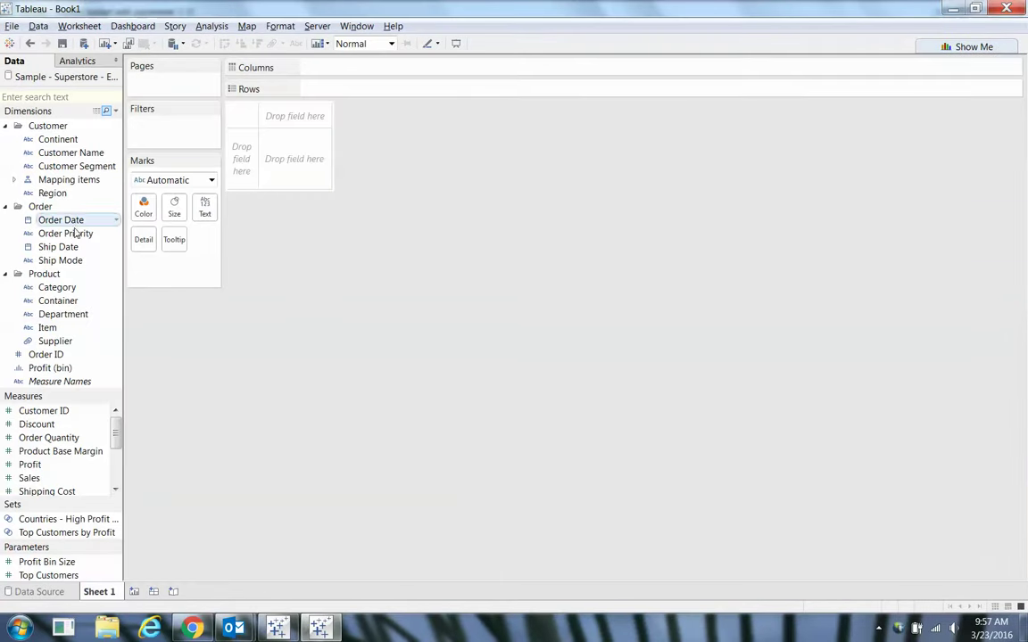
Chart SUM(Sales) by Category and add an ad hoc {fixed [Category]:sum([Sales])} measure to Columns.
left_click_drag(62, 288, 426, 93)
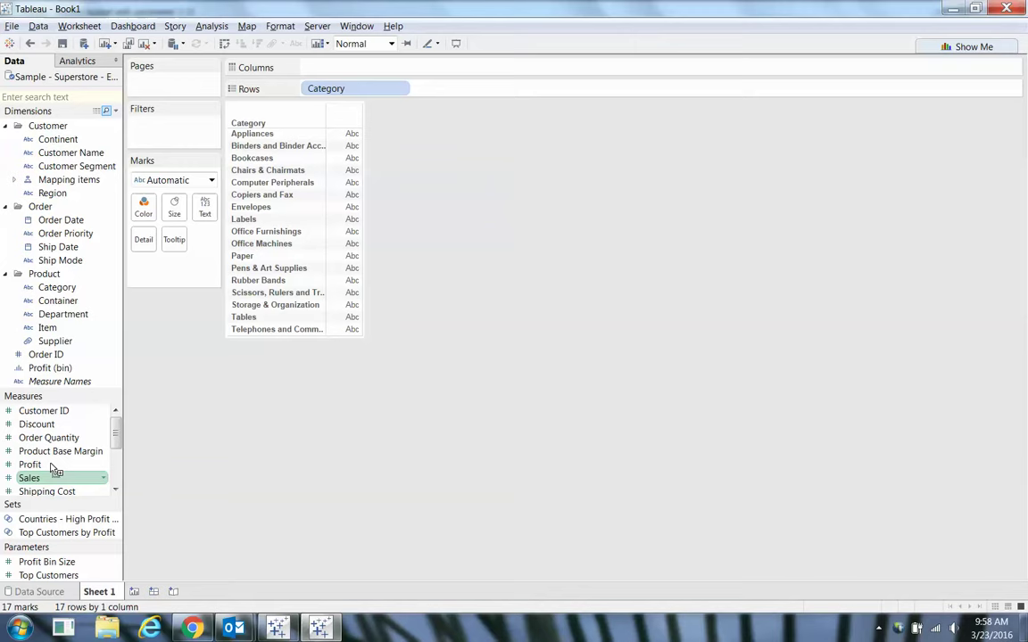
left_click_drag(36, 478, 344, 70)
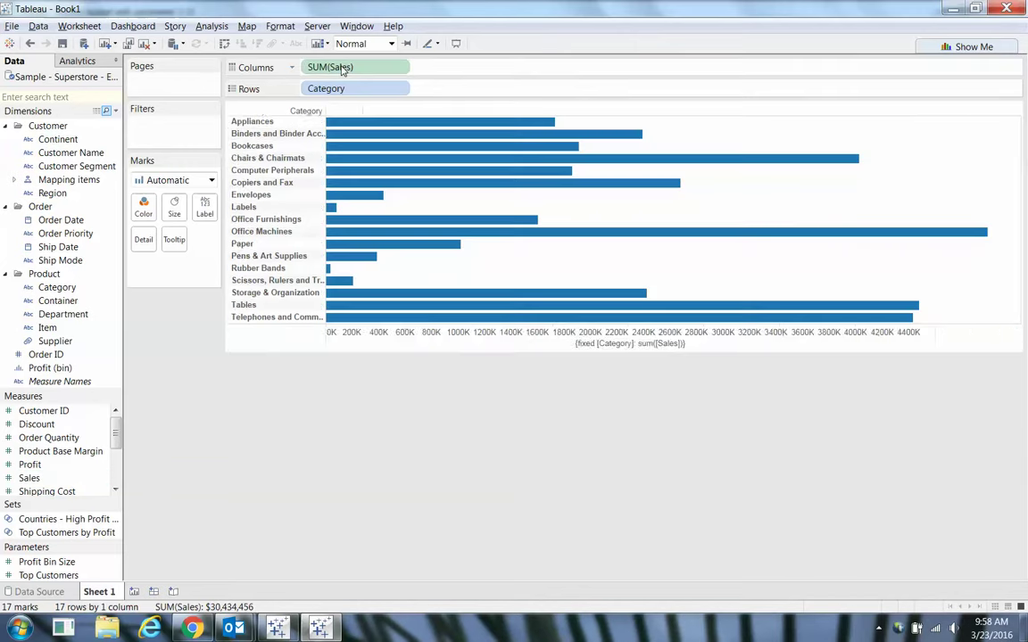
double_click(465, 67)
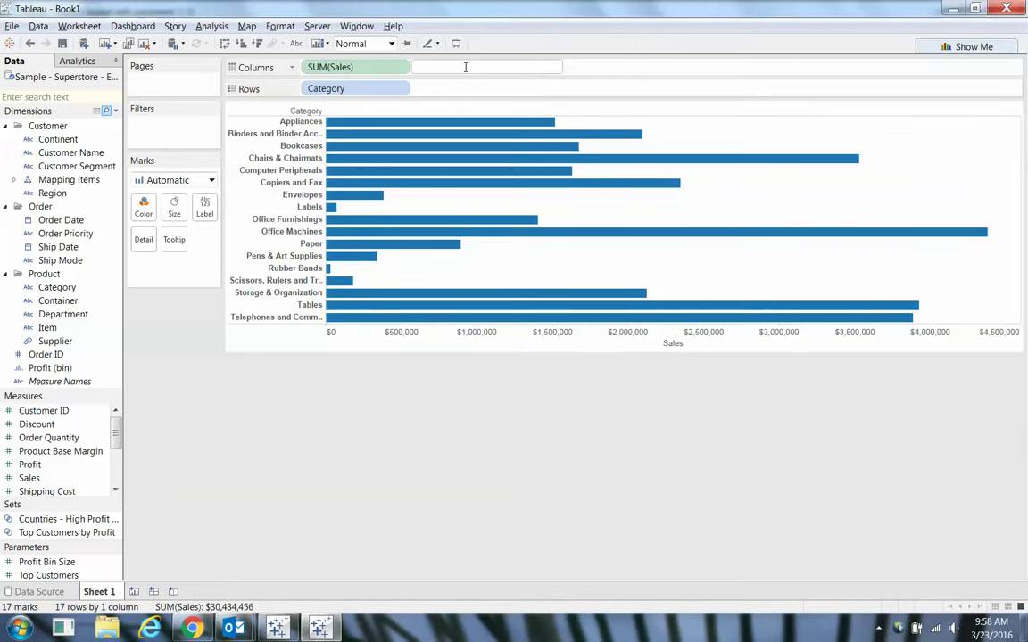
type("{fixed ")
type("cat")
key("Return")
type(":sum([Sales")
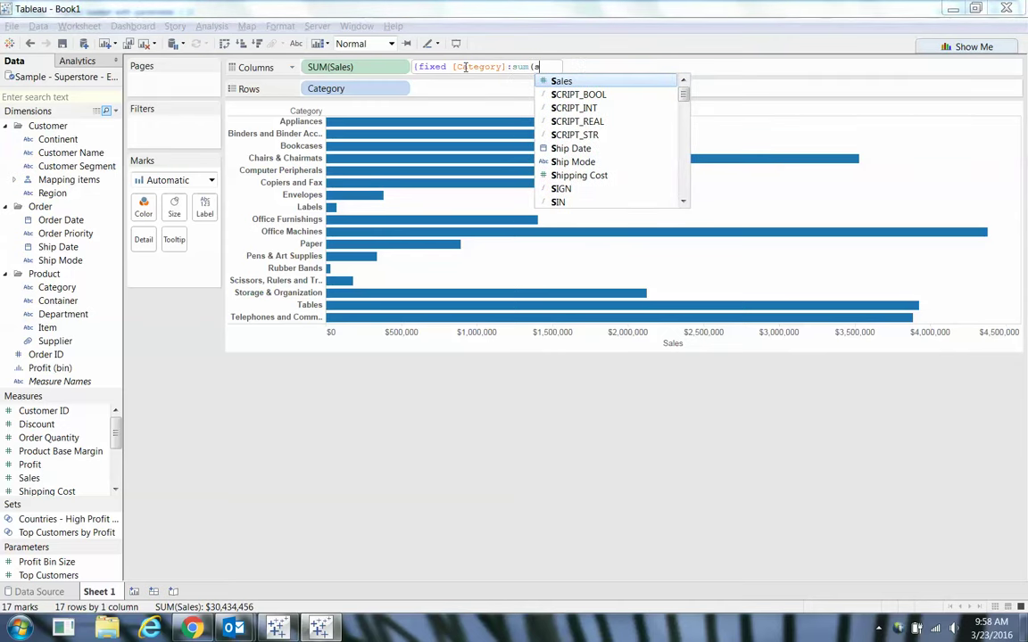
key("Return")
type(")")
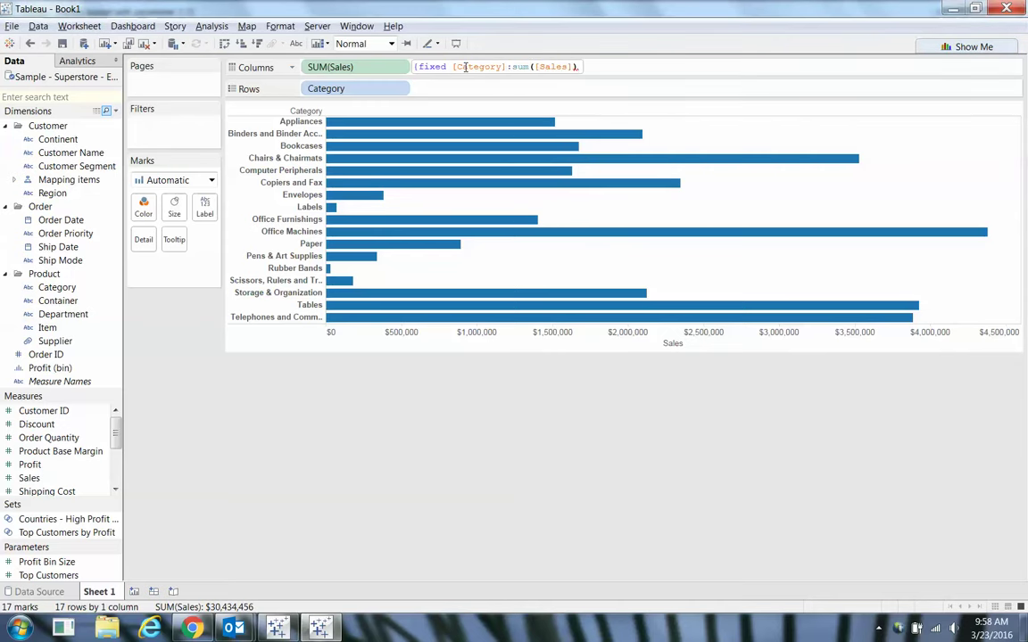
type("}")
key("Return")
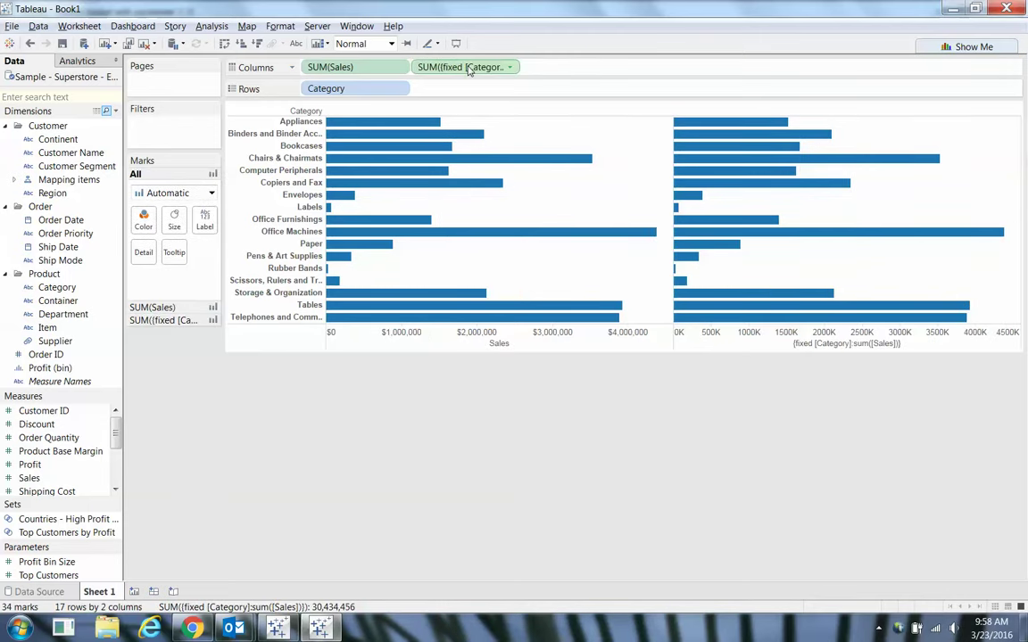
Place the fixed-LOD measure before SUM(Sales) and combine them on a dual axis.
left_click_drag(469, 70, 312, 68)
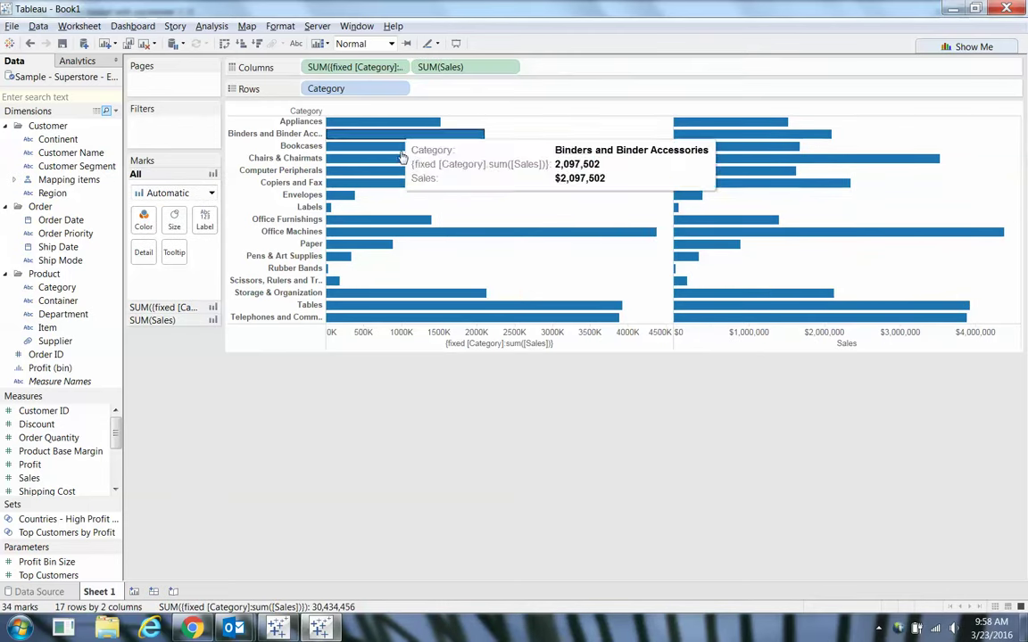
left_click(511, 69)
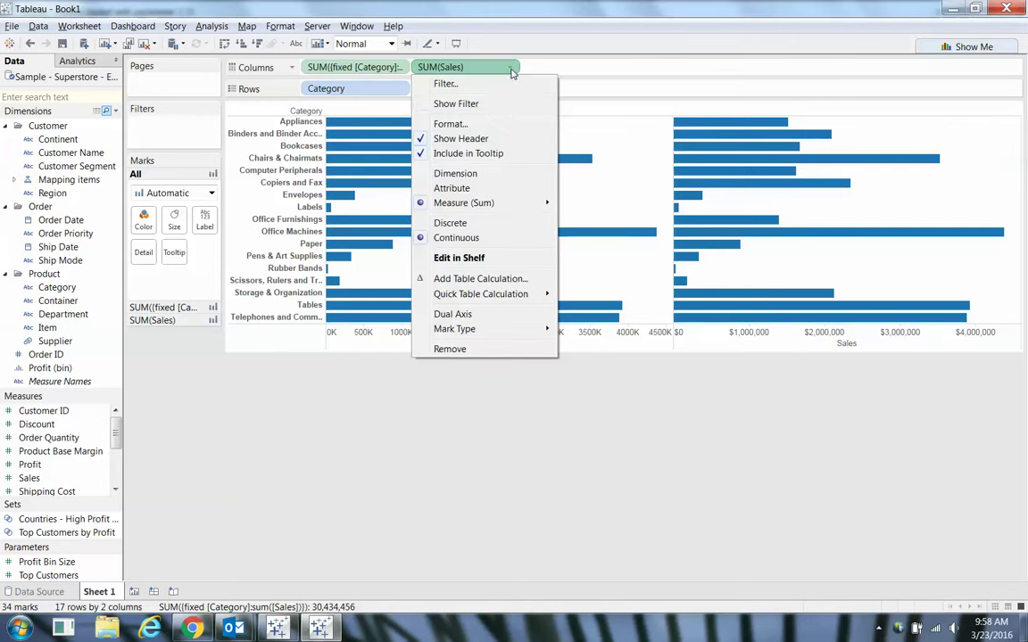
left_click(486, 315)
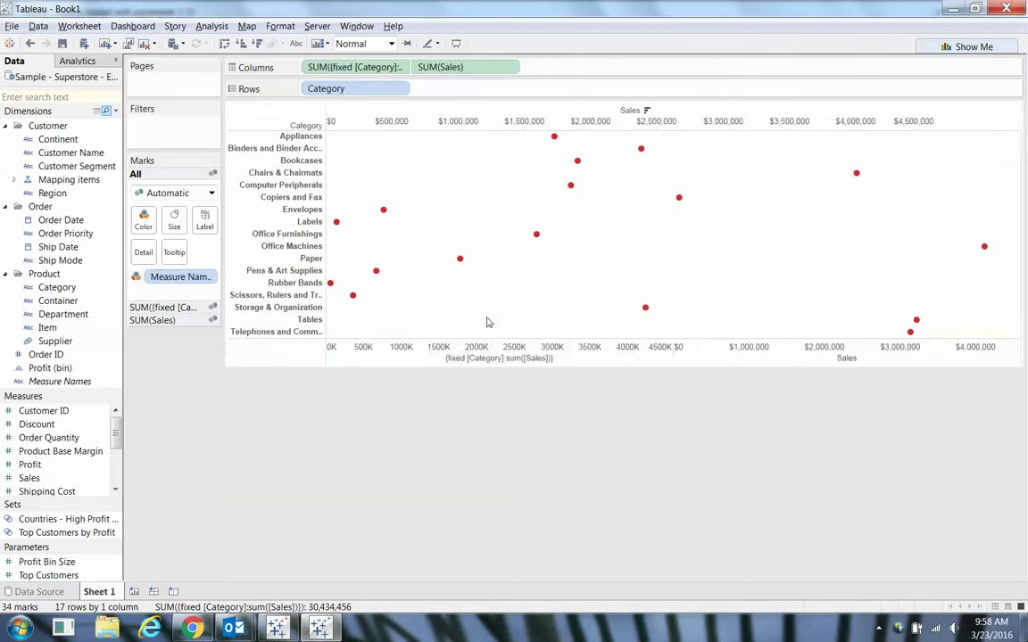
Set the mark type to Bar and synchronize the two axes.
left_click(211, 192)
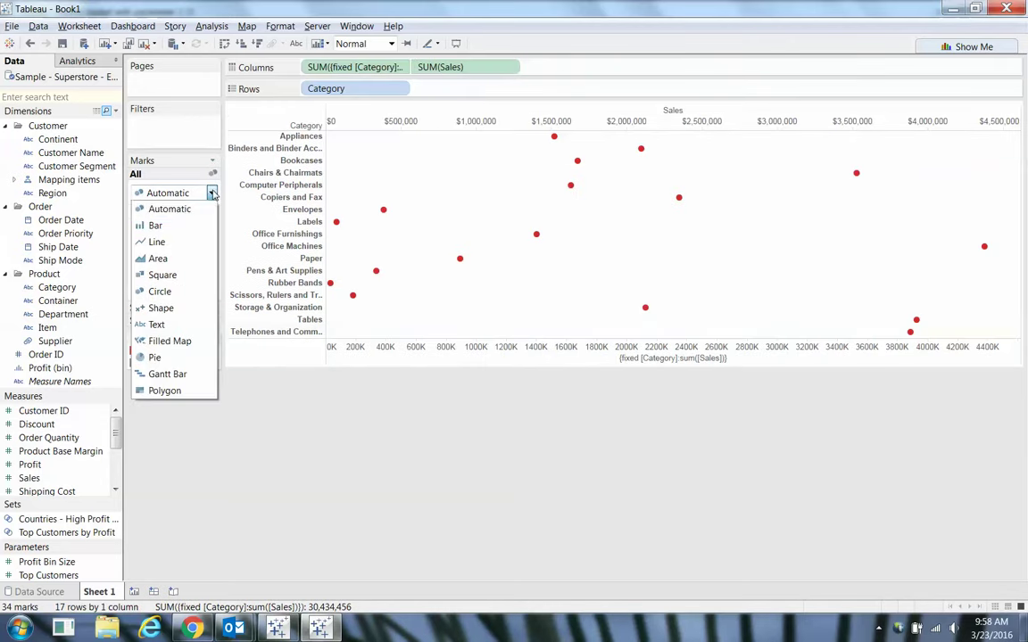
left_click(193, 226)
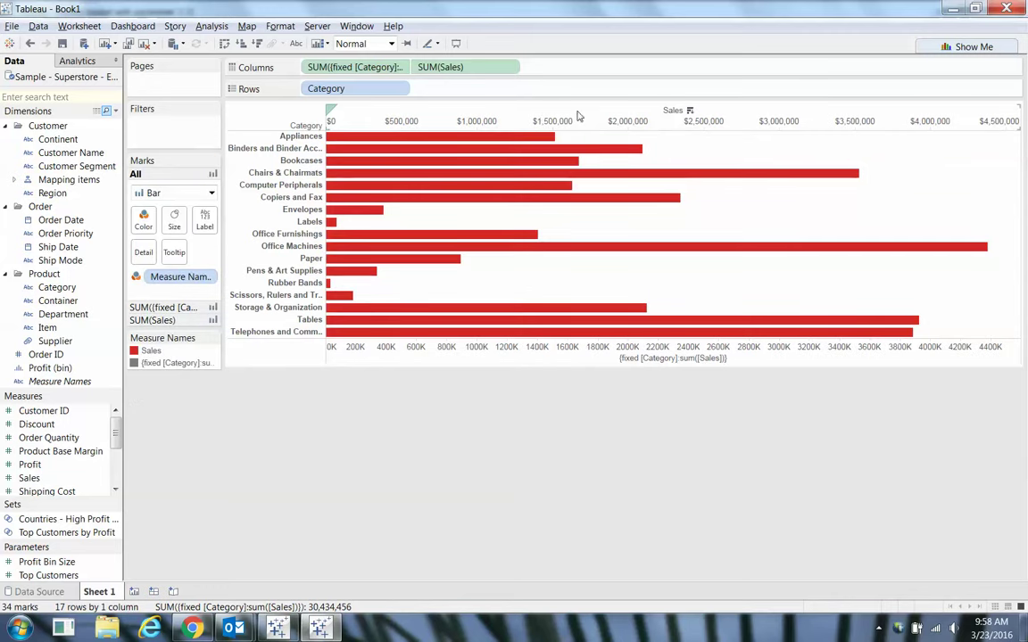
right_click(607, 112)
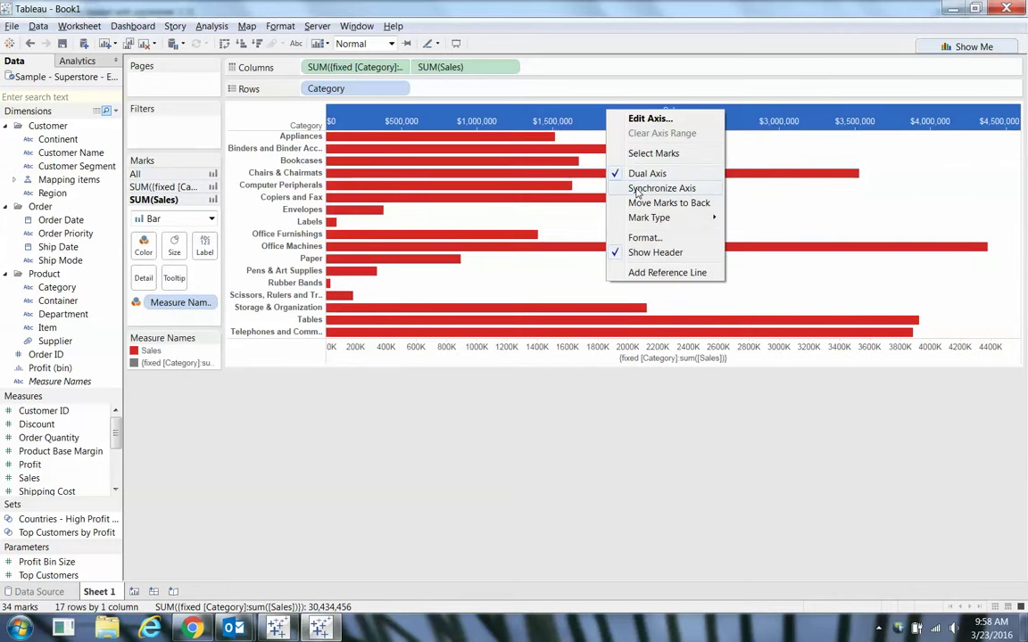
left_click(640, 189)
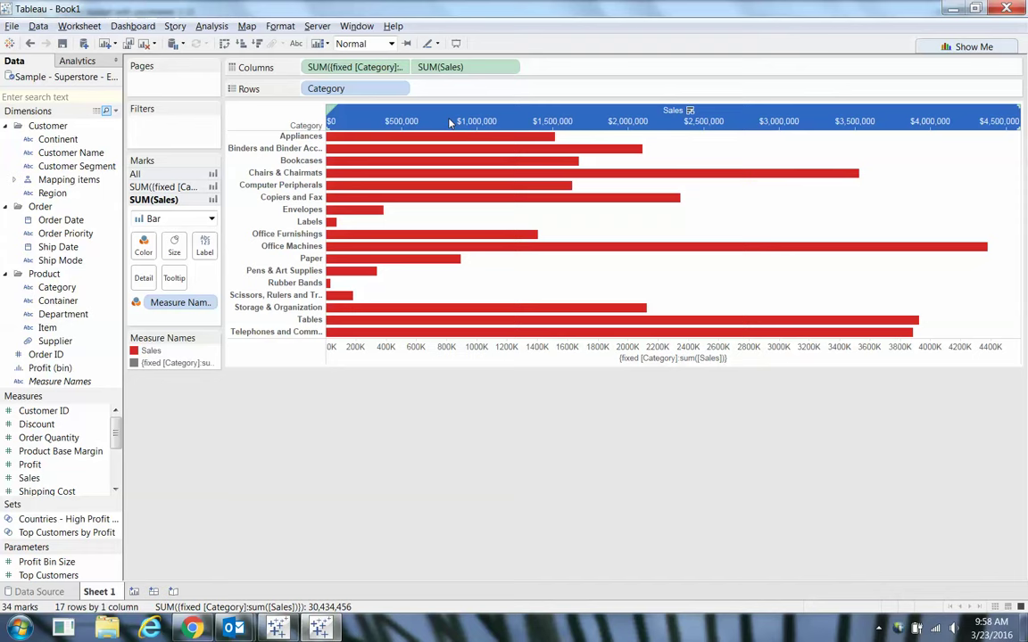
left_click(399, 88)
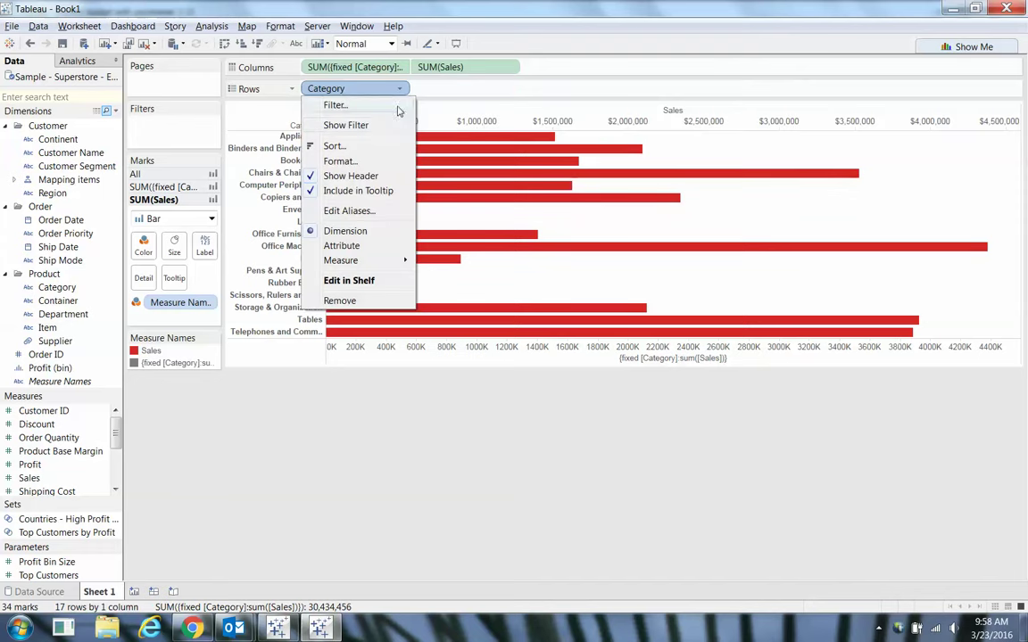
left_click(382, 146)
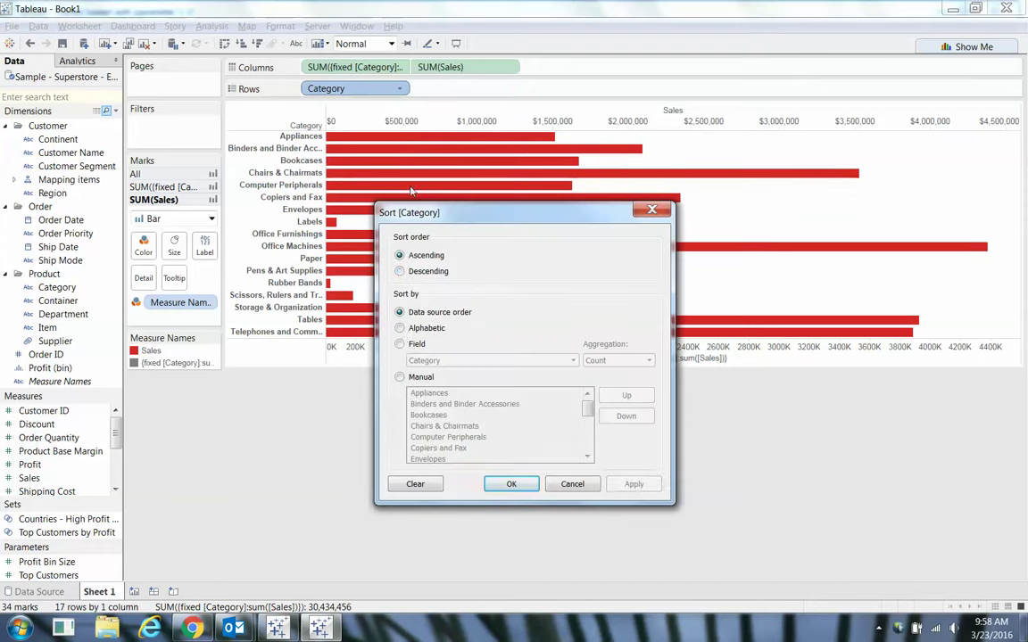
left_click(413, 271)
left_click(416, 345)
left_click(438, 360)
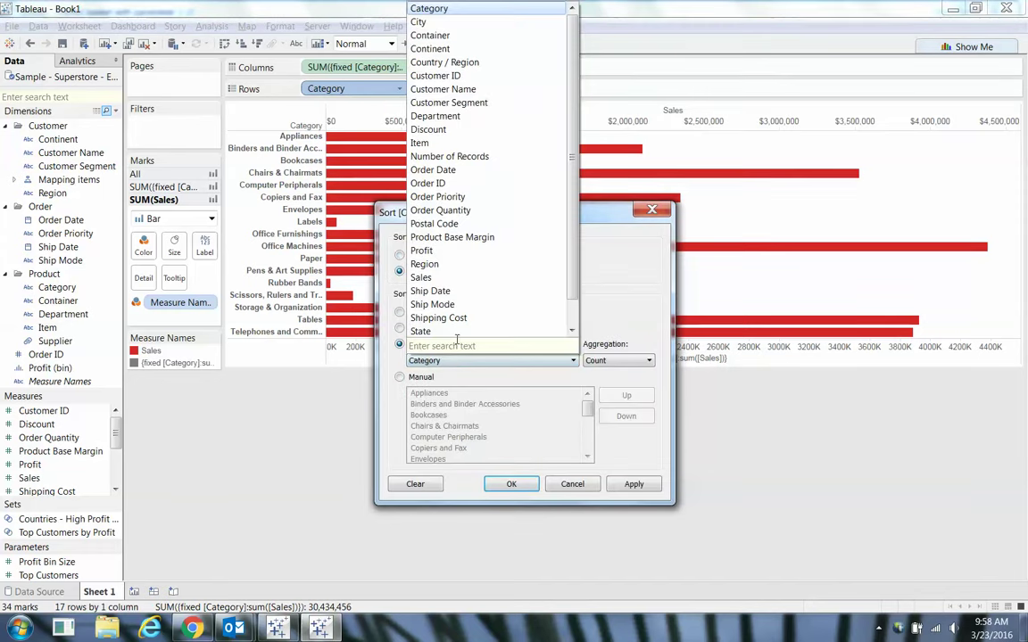
scroll(516, 321, "down", 1)
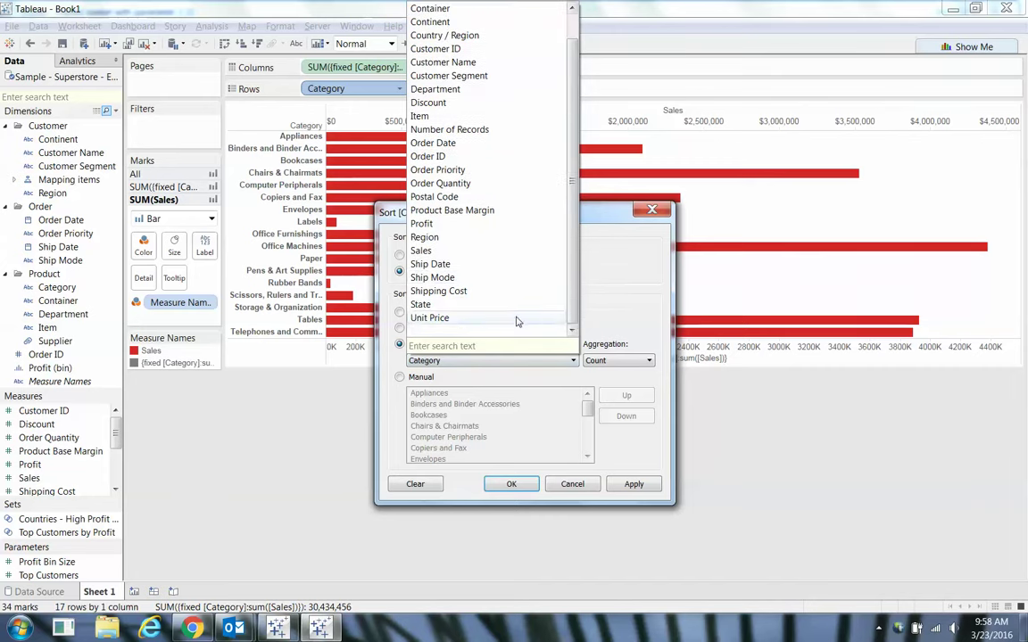
left_click(500, 252)
left_click(633, 484)
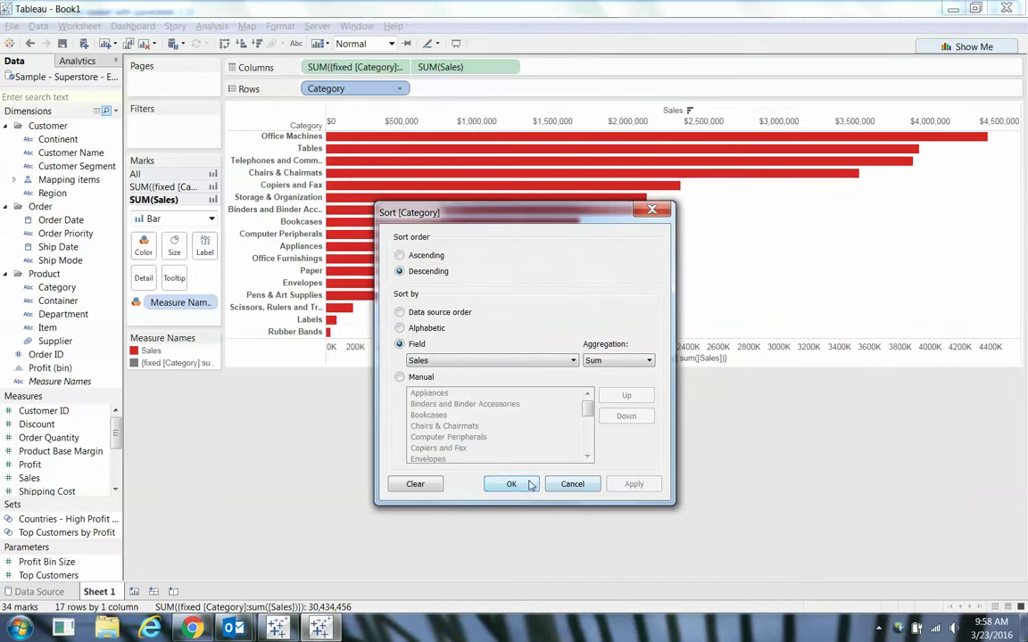
left_click(526, 484)
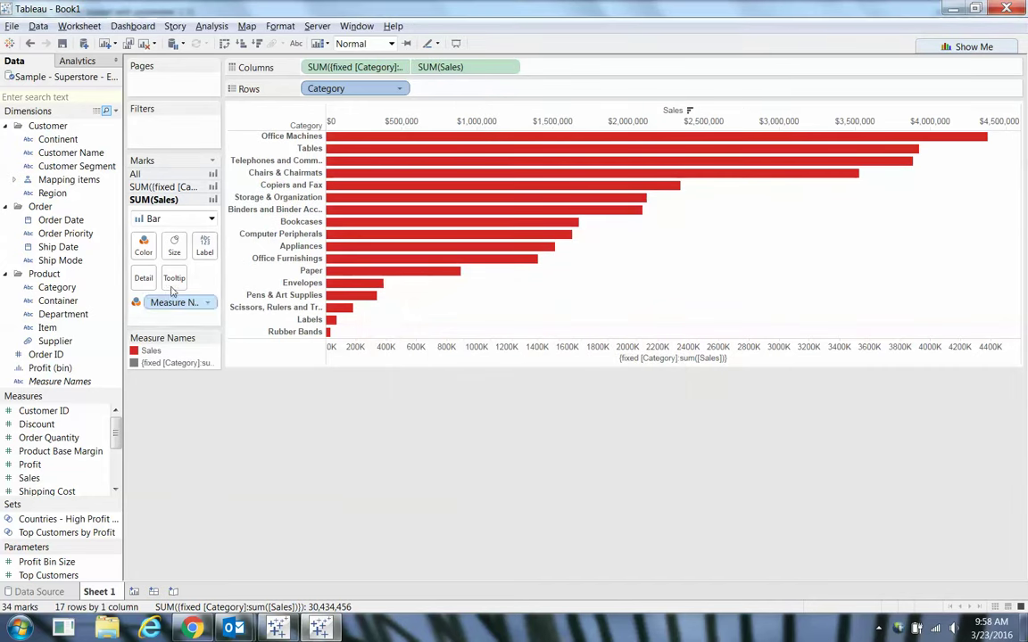
Create Category Parameter from Category as a string list, keeping Appliances as current value.
right_click(85, 289)
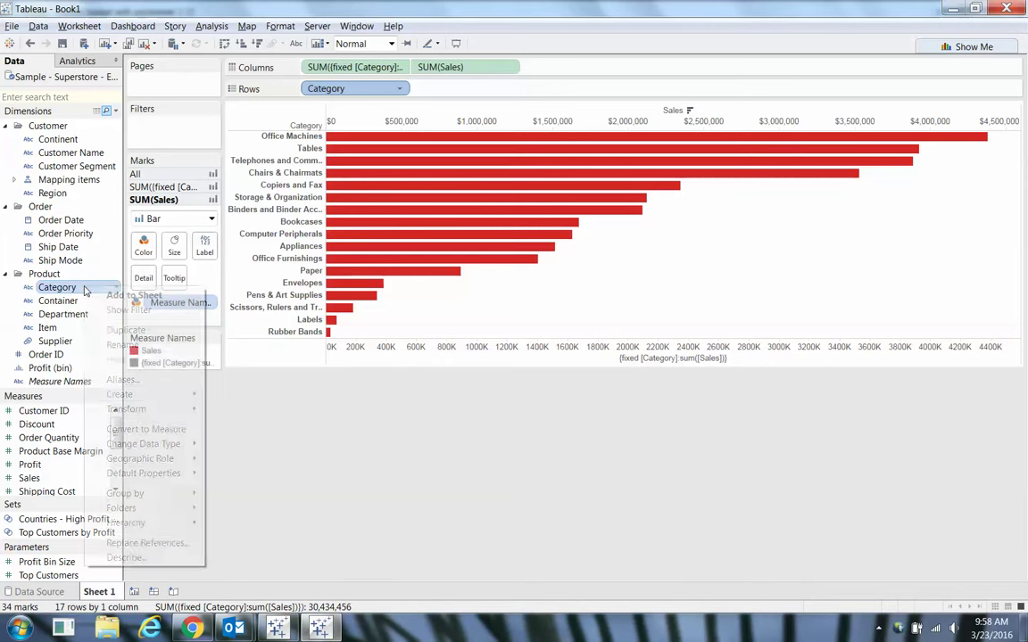
mouse_move(183, 394)
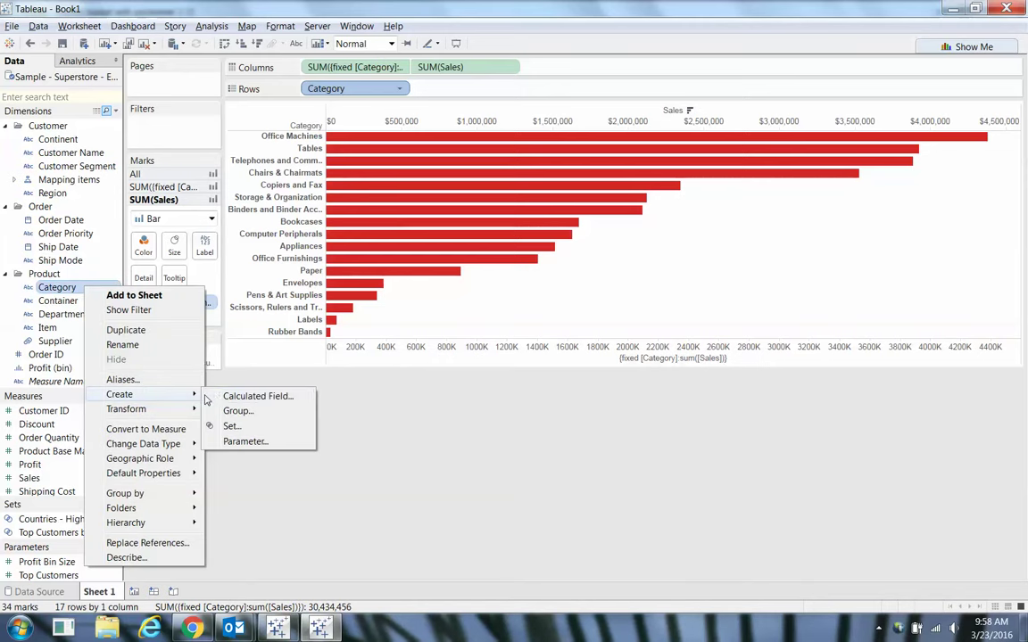
left_click(245, 442)
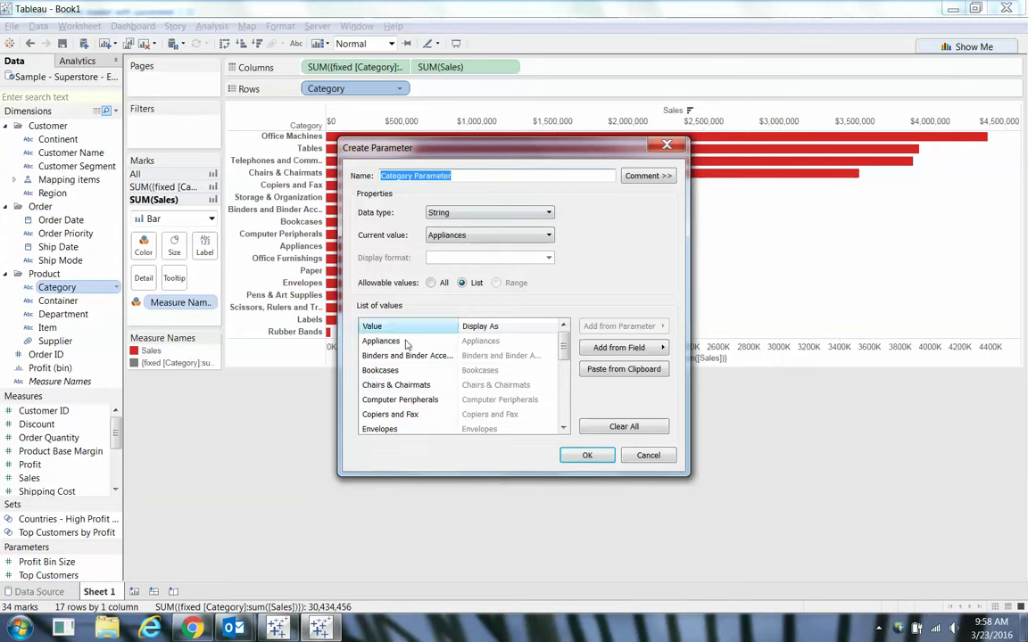
left_click(587, 456)
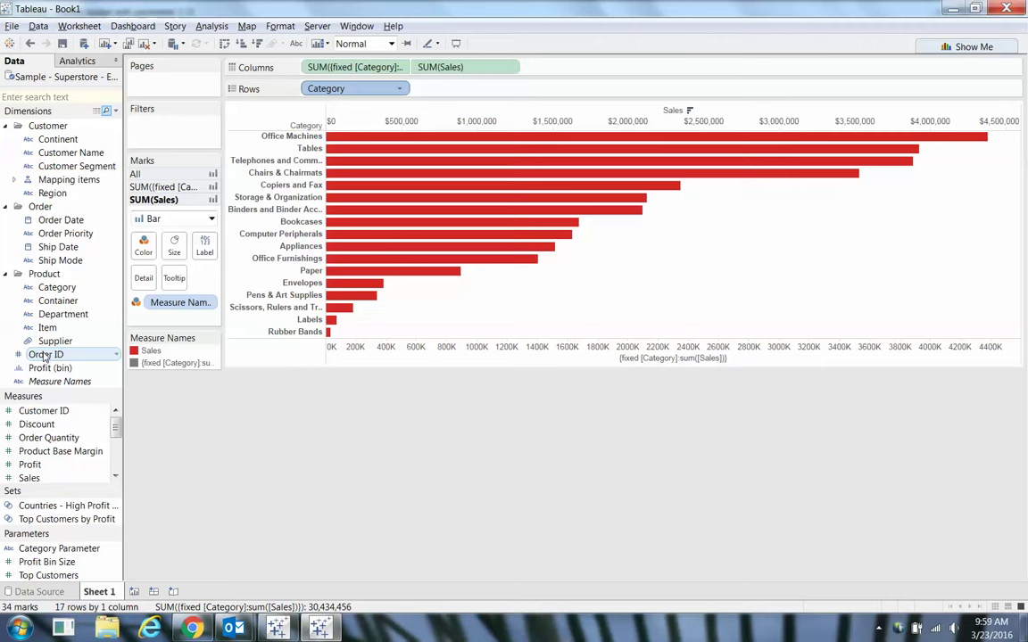
Create a new Order ID set named 'product purchased w product z'.
right_click(45, 355)
mouse_move(98, 461)
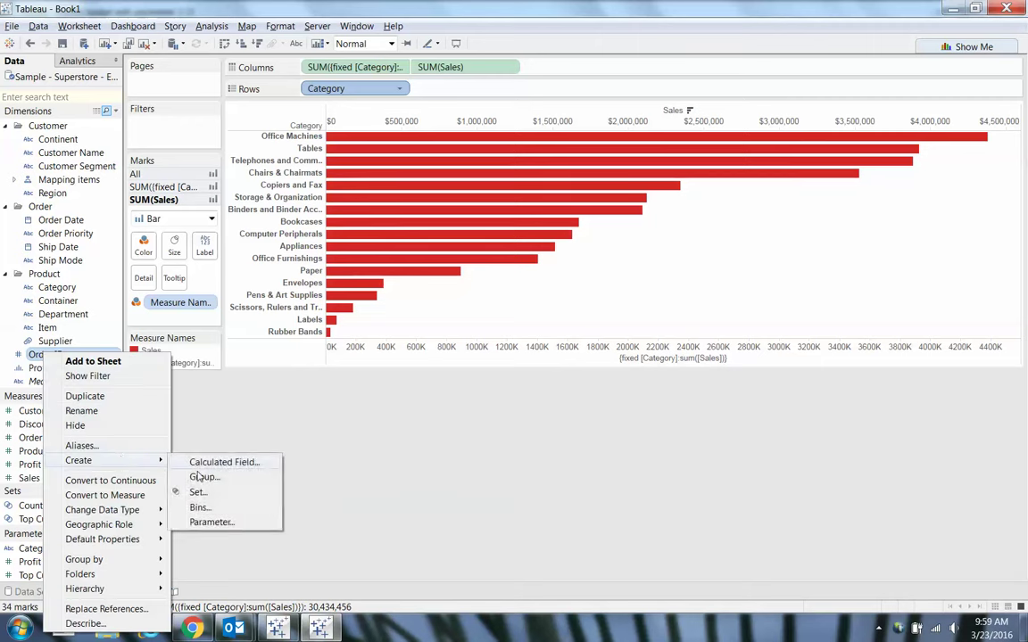
left_click(198, 492)
left_click(453, 149)
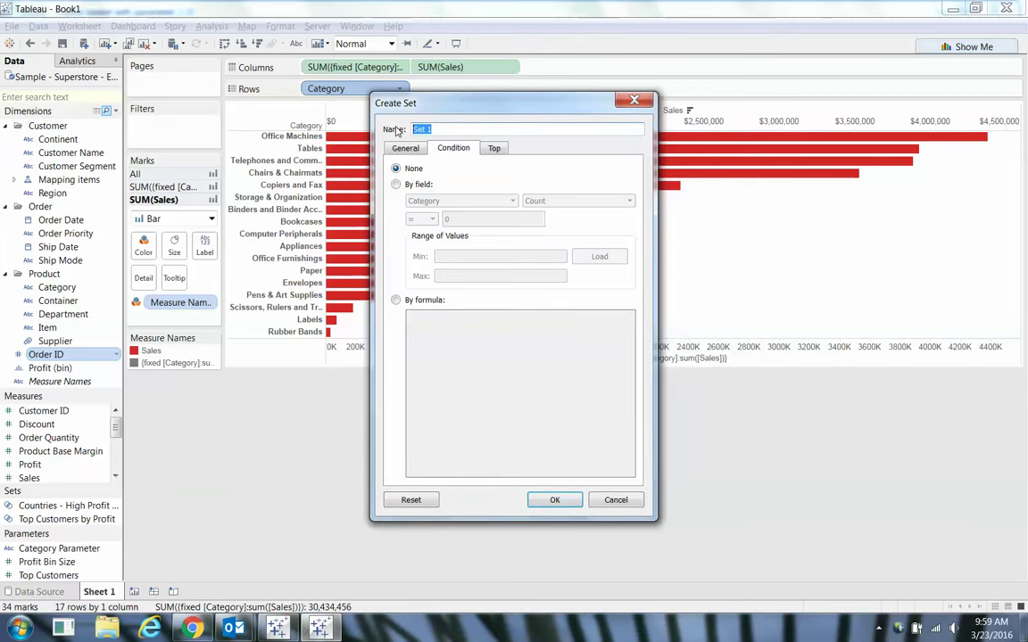
type("product purchased w product z")
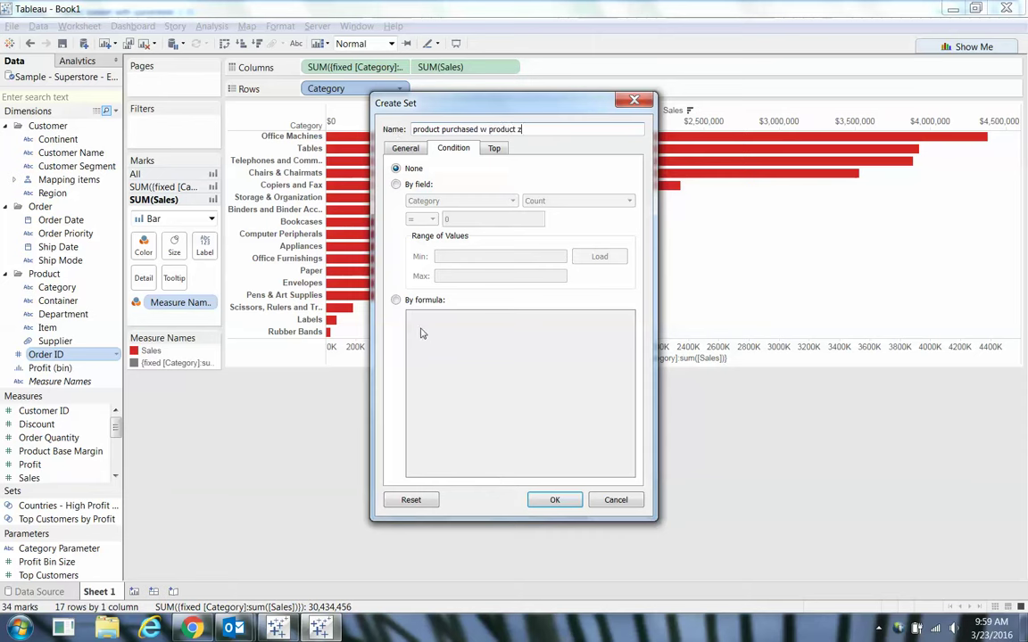
Define the set by formula max(iif([Category]=[Category Parameter],1,0))=1.
left_click(395, 300)
key("ctrl+v")
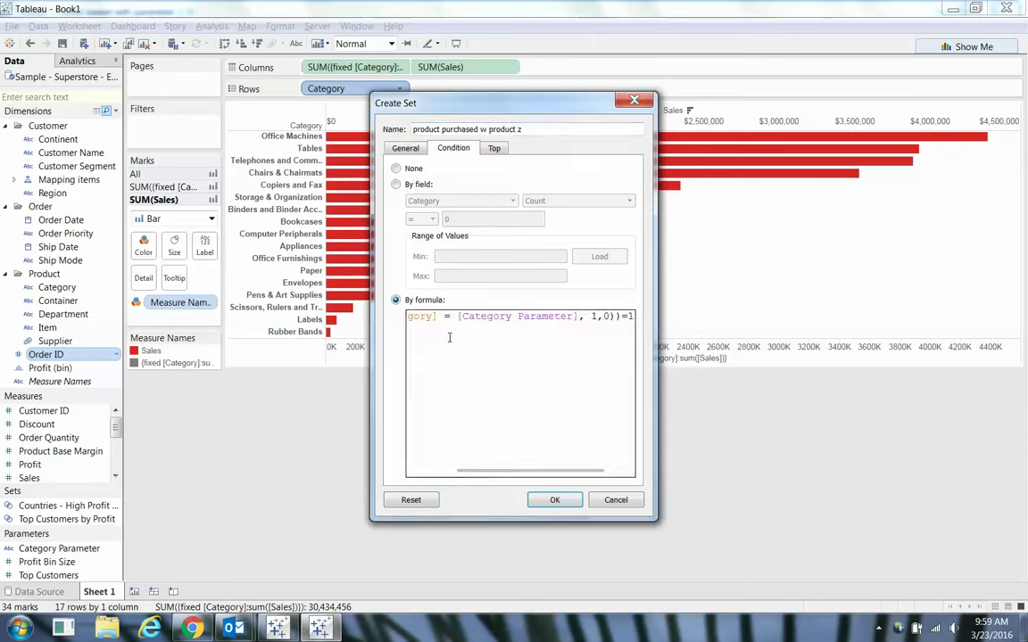
key("Home")
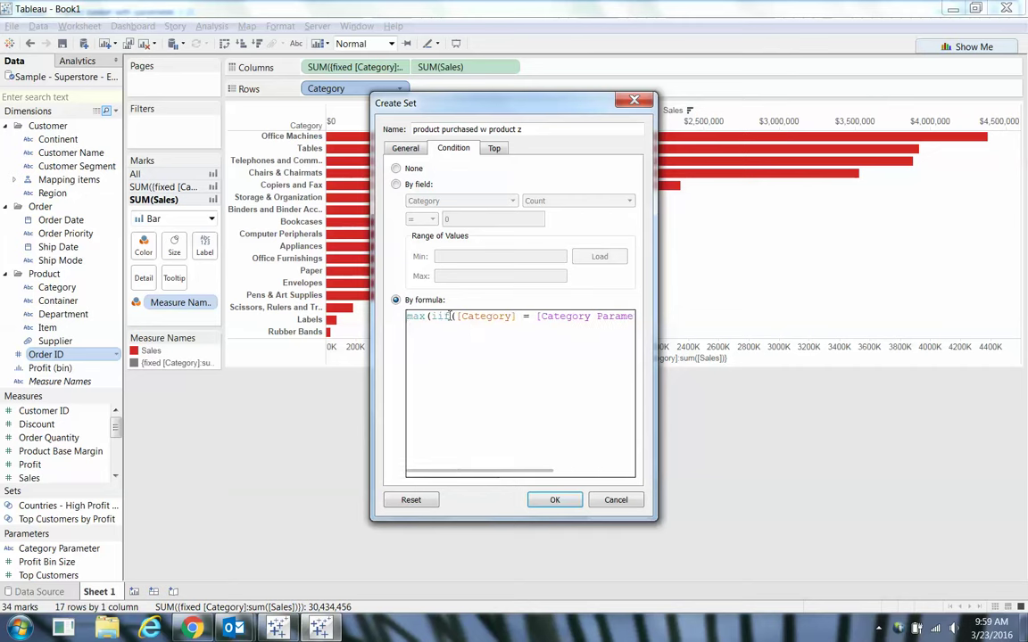
left_click(447, 318)
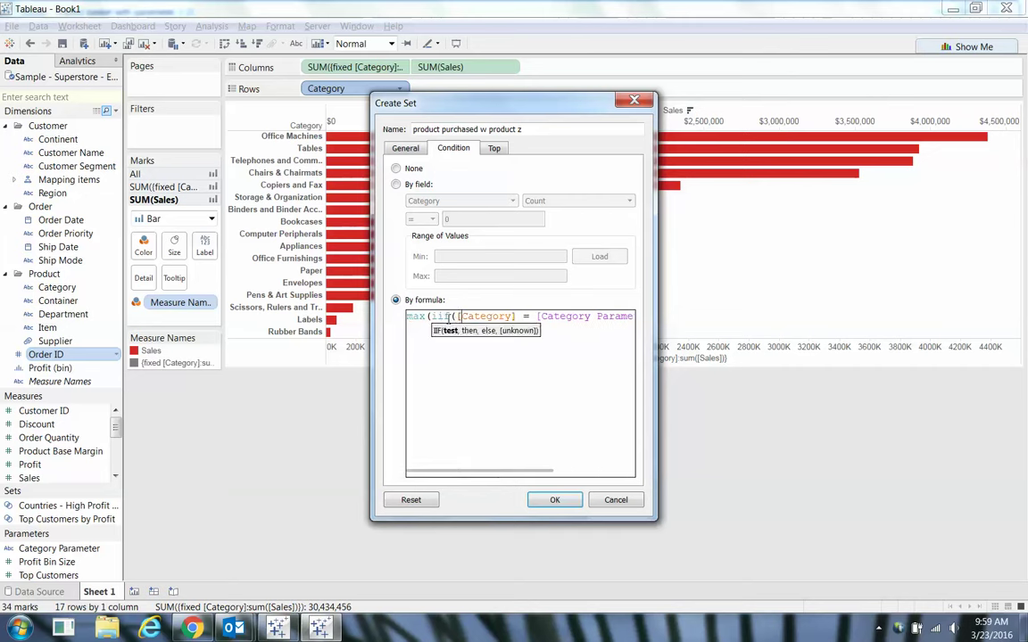
left_click(552, 315)
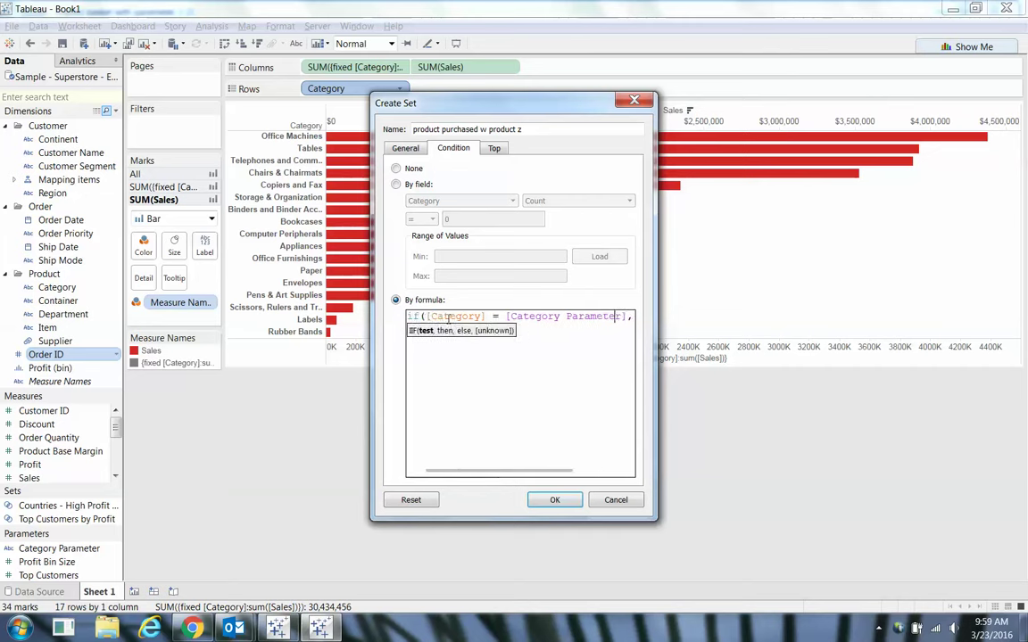
left_click(629, 318)
left_click(632, 317)
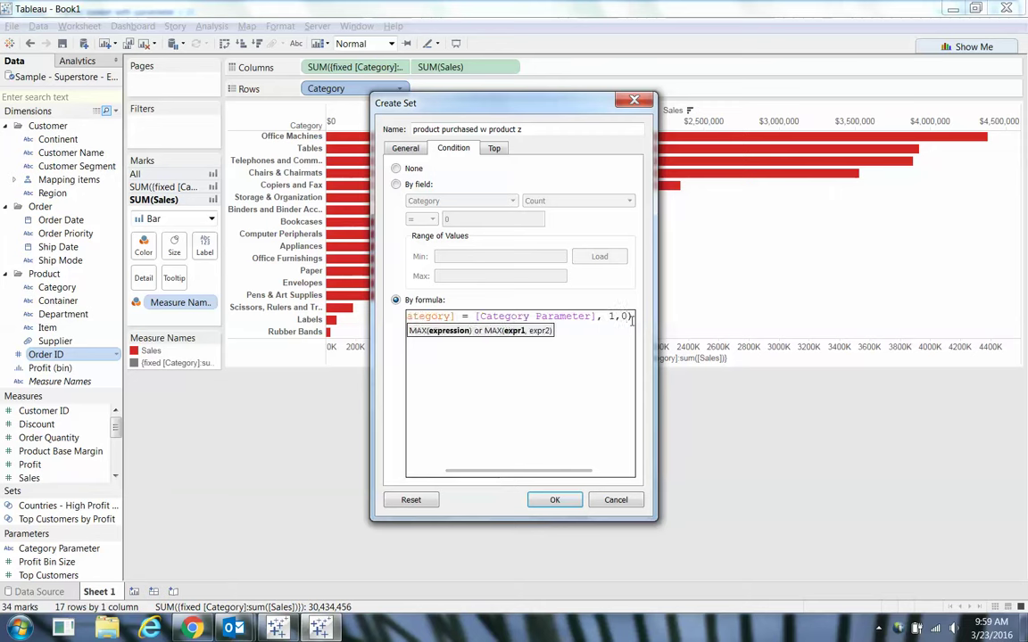
type(")=1")
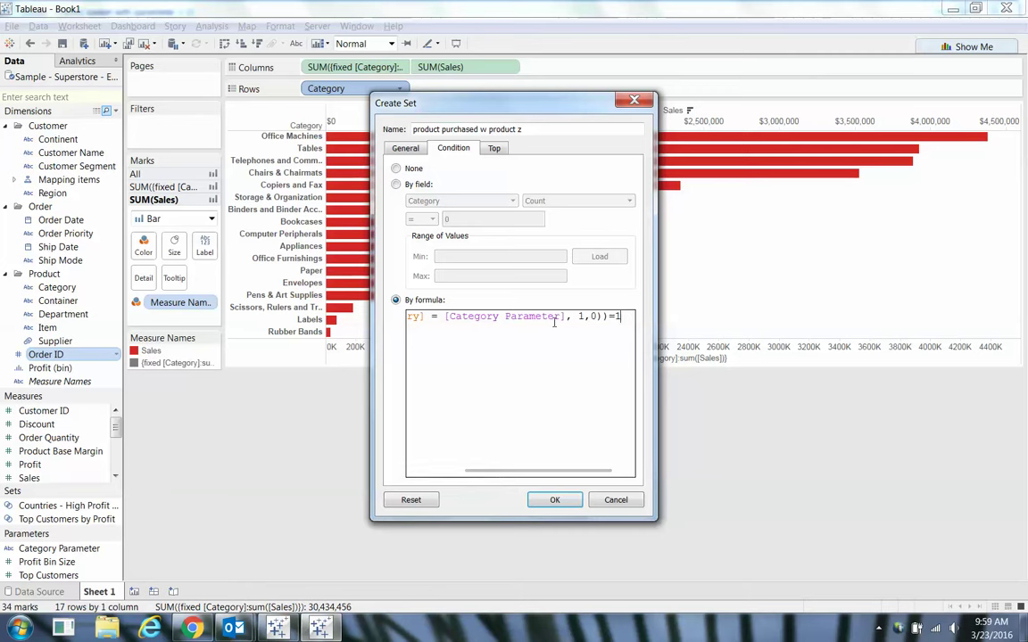
Confirm the new set and show the Category Parameter control beside the chart.
left_click(553, 500)
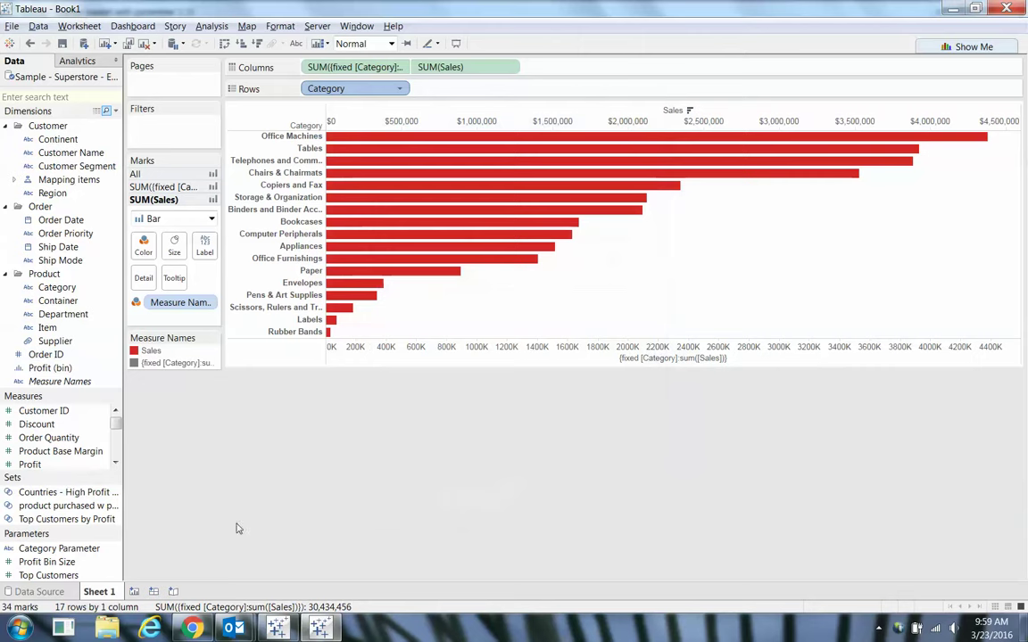
right_click(59, 548)
left_click(141, 329)
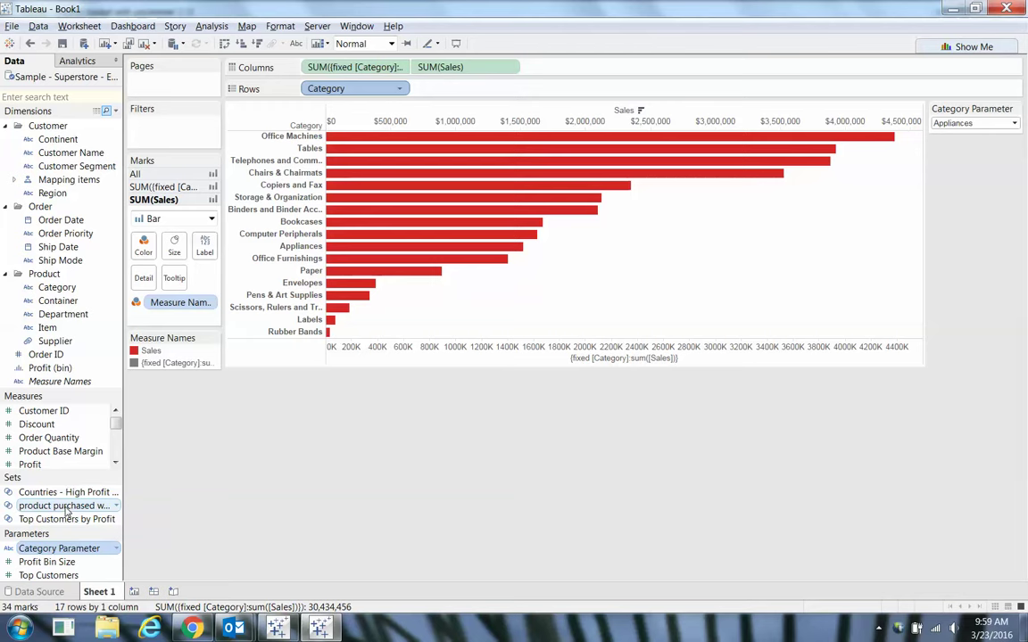
Filter the chart by the new order set and set Category Parameter to Binders and Binder Accessories.
left_click_drag(67, 505, 174, 138)
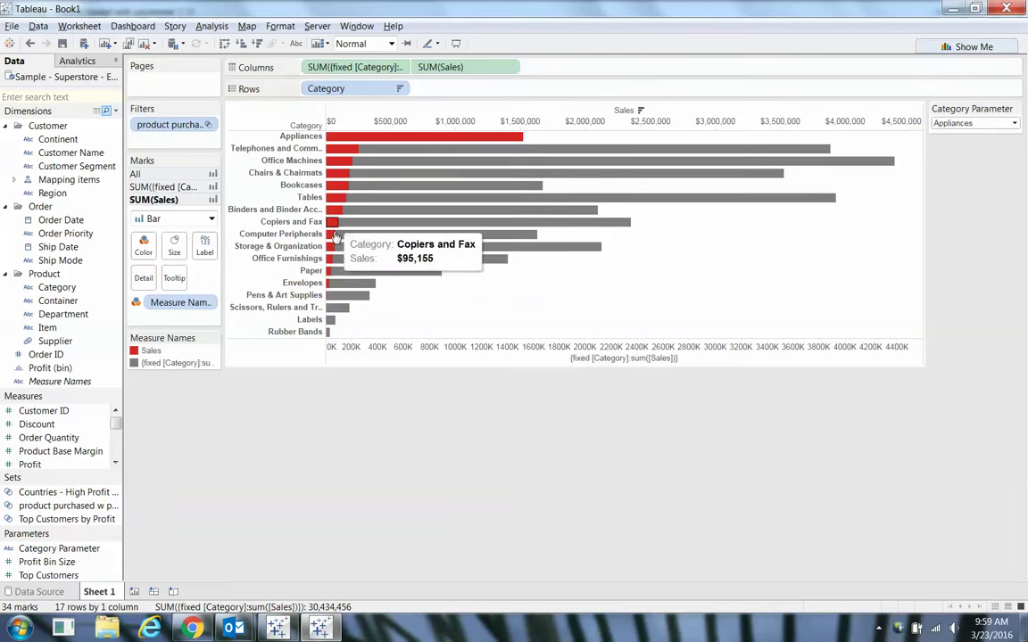
left_click(1014, 123)
left_click(996, 143)
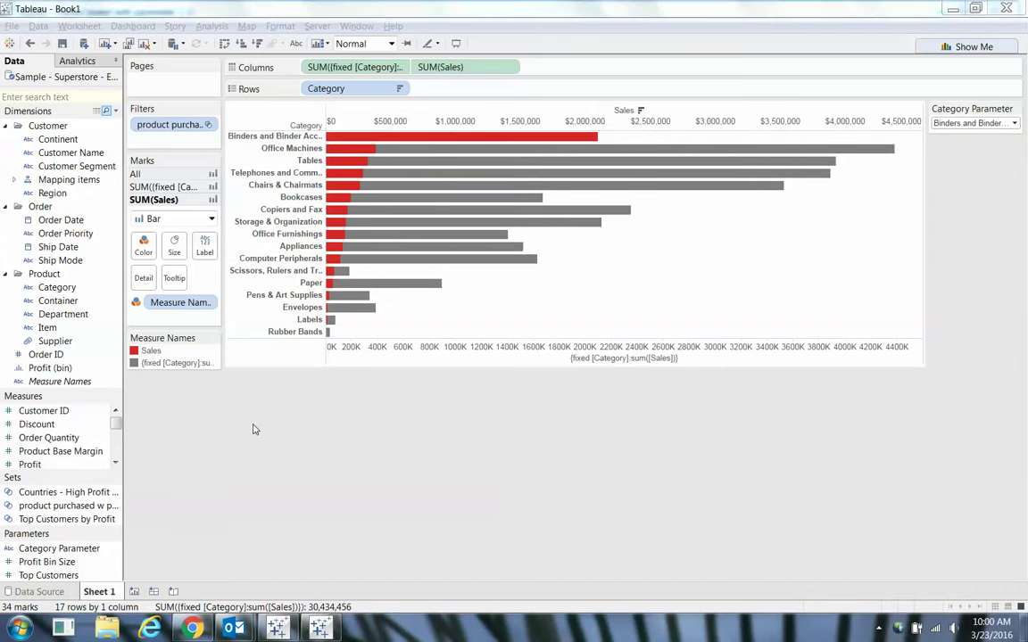
left_click(282, 632)
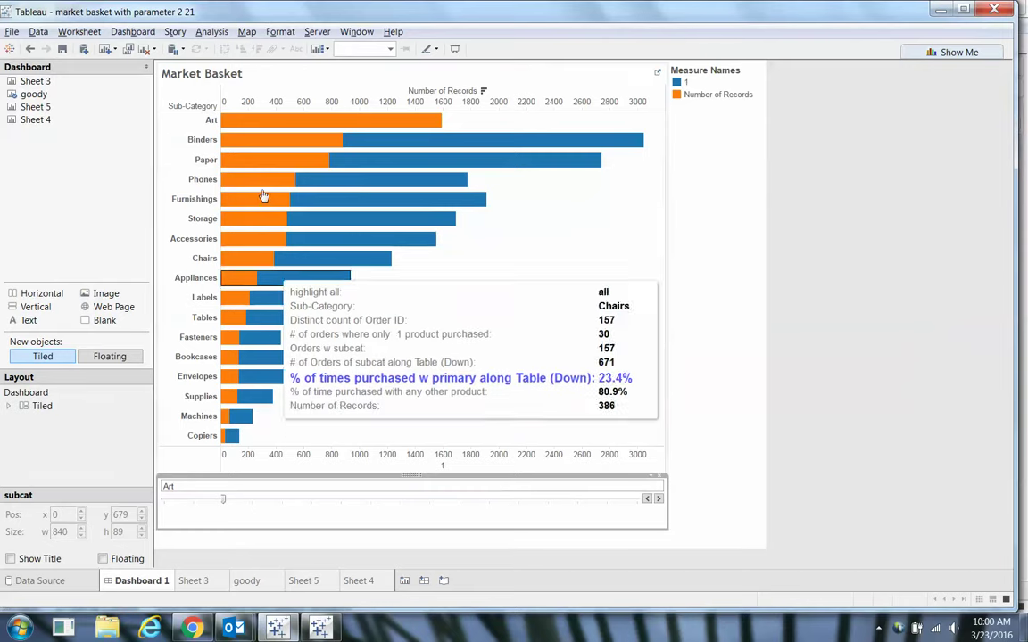
mouse_move(248, 144)
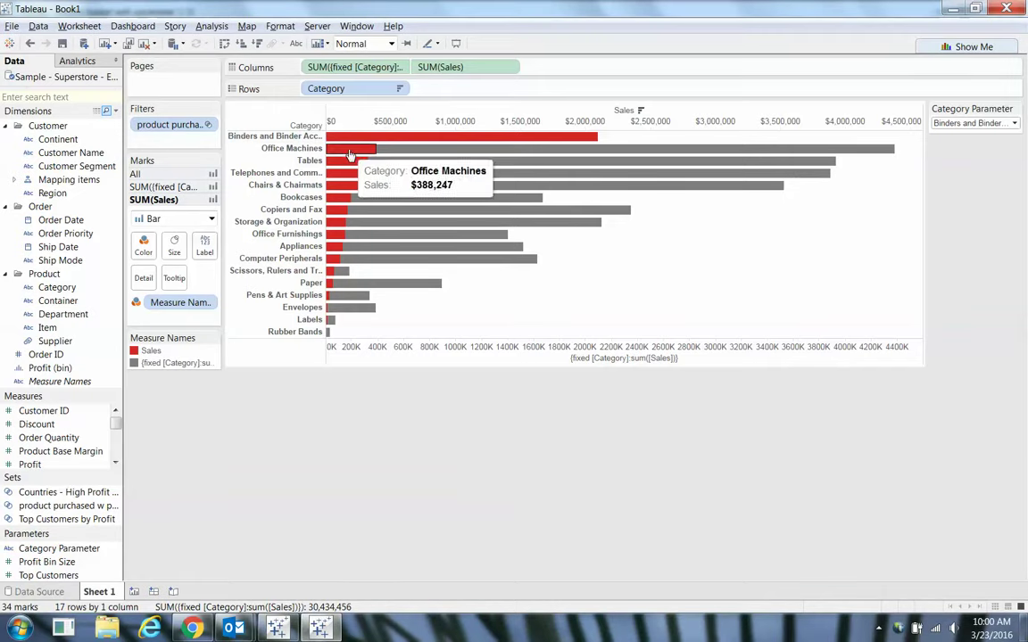
mouse_move(348, 143)
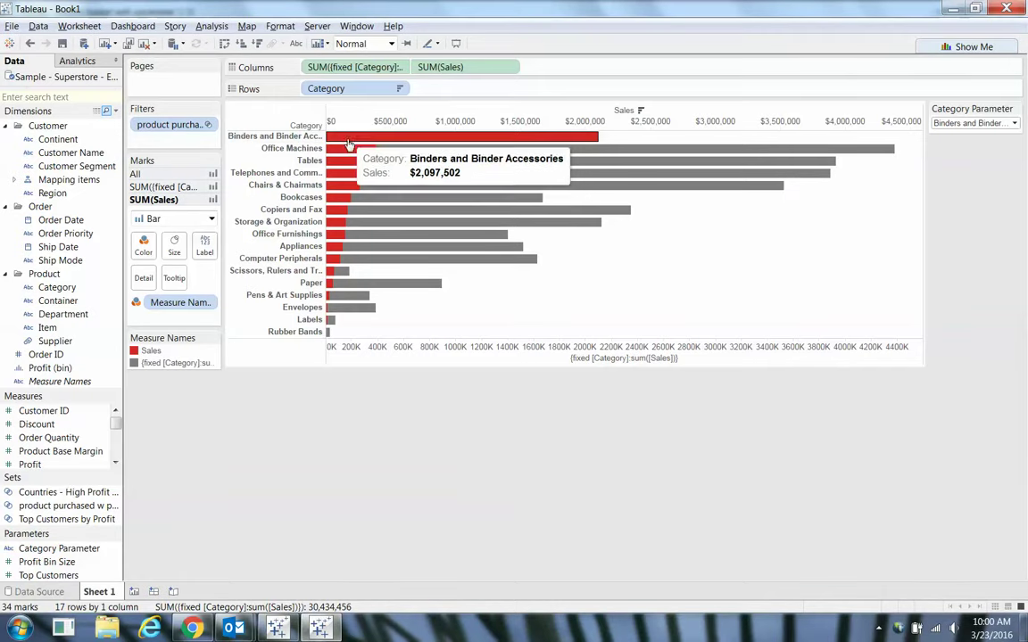
mouse_move(337, 197)
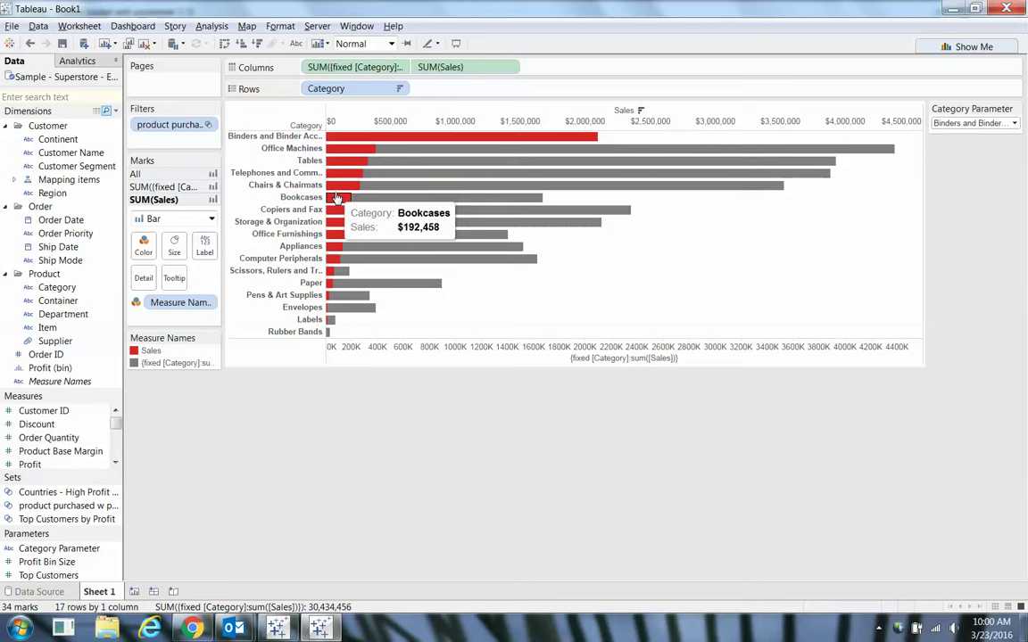